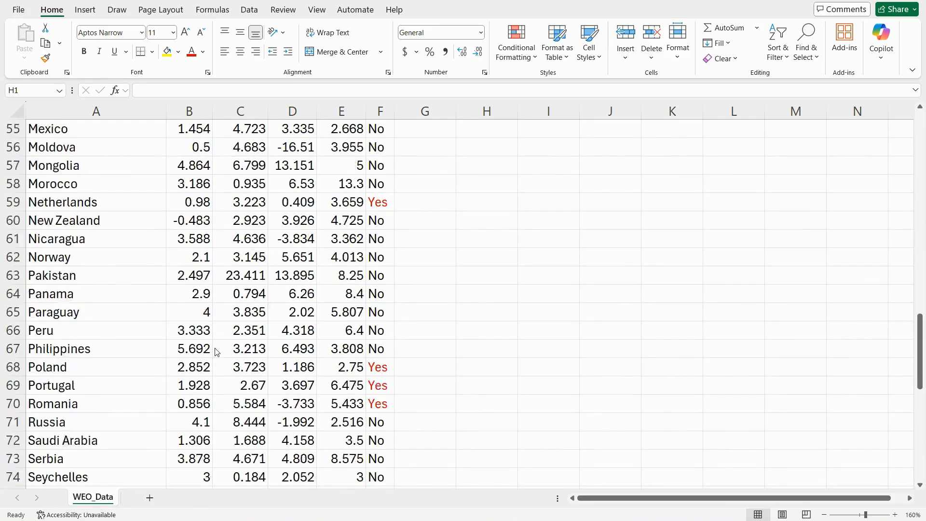
# - Add the header EUdummy in cell G1, beside the EU column
pyautogui.scroll(13, 216, 352)
pyautogui.scroll(12, 216, 351)
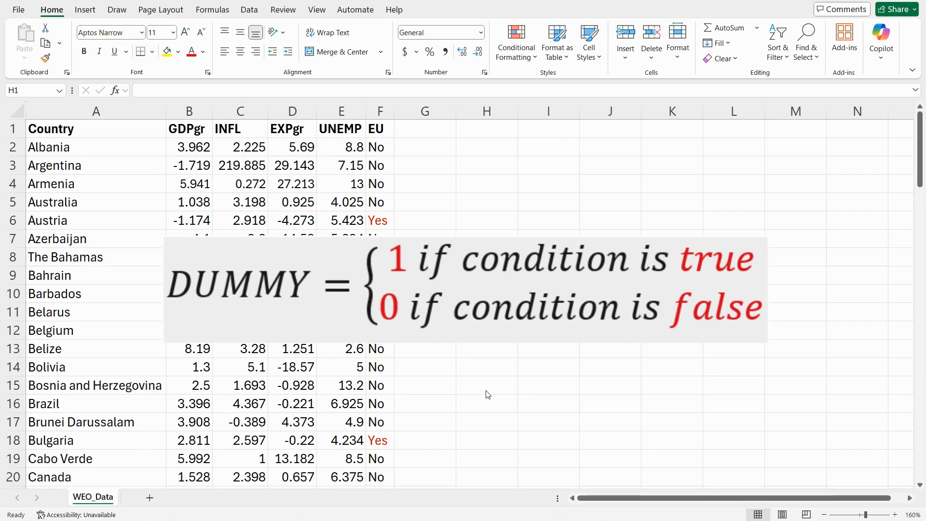
pyautogui.click(425, 129)
pyautogui.write('EU')
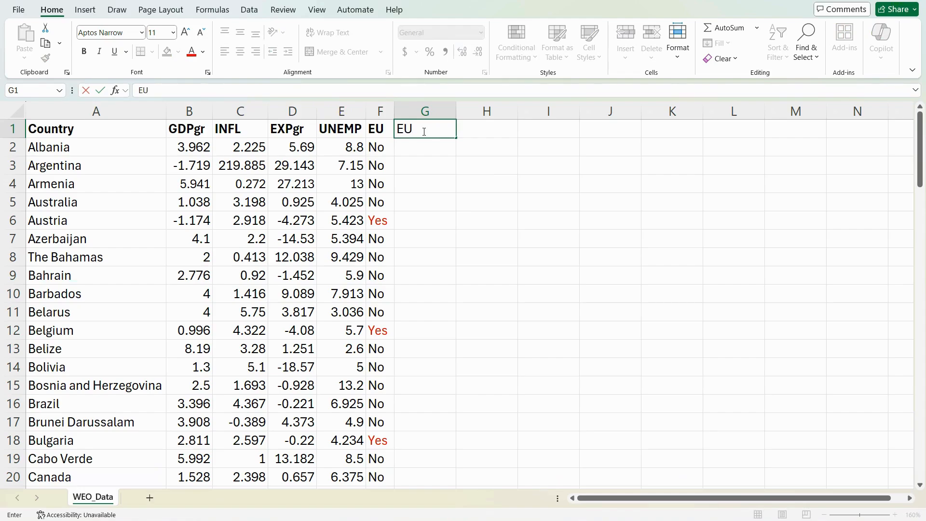
pyautogui.write('dummy')
# - Enter the formula =IF(F2="Yes", 1, 0) in cell G2 to code EU membership as 1 or 0
pyautogui.click(433, 149)
pyautogui.write('=IF(')
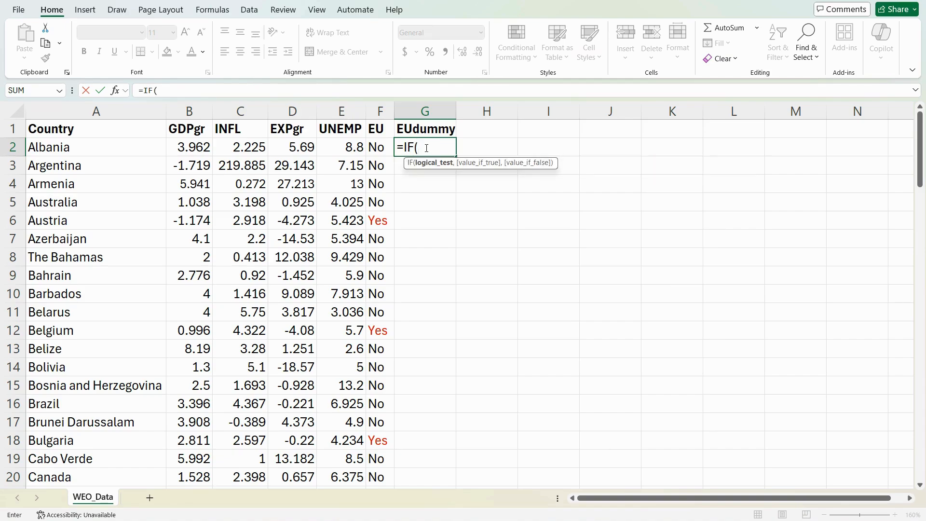
pyautogui.click(380, 147)
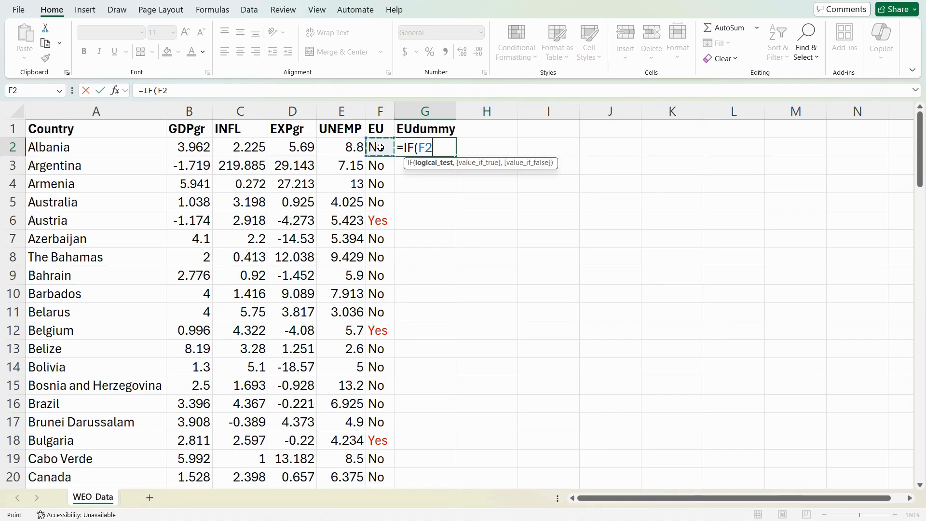
pyautogui.write('=')
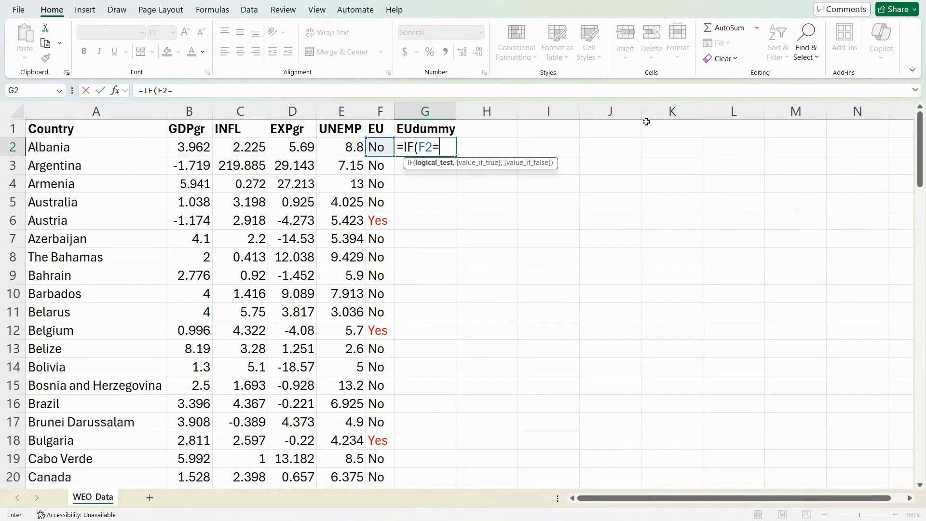
pyautogui.write('"YES')
pyautogui.press('BackSpace')
pyautogui.write('es')
pyautogui.write(', 1')
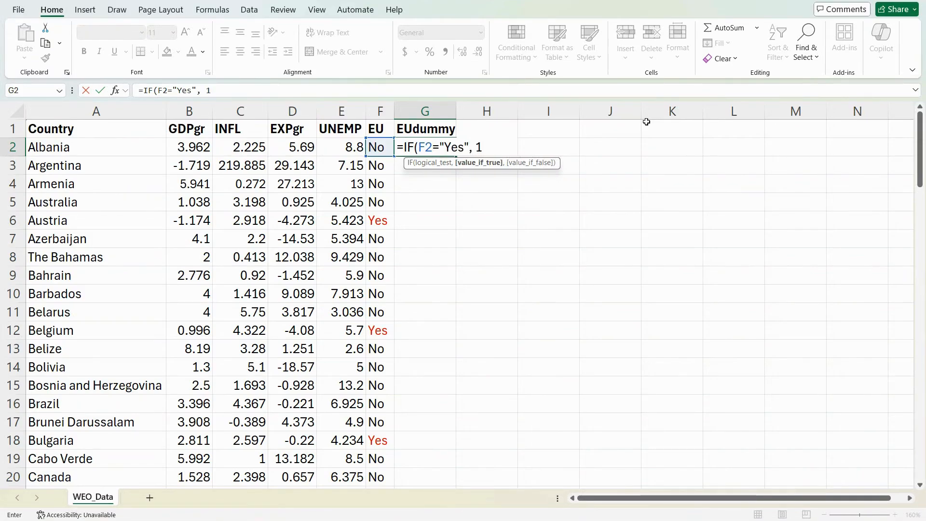
pyautogui.write(', 0)')
pyautogui.press('Return')
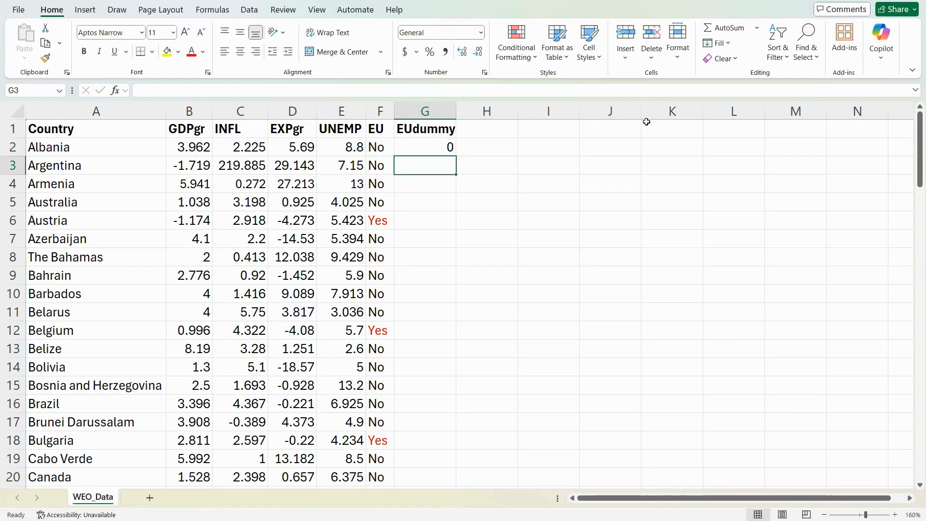
# - Fill the G2 formula down the EUdummy column for all countries and look over the filled rows
pyautogui.click(415, 147)
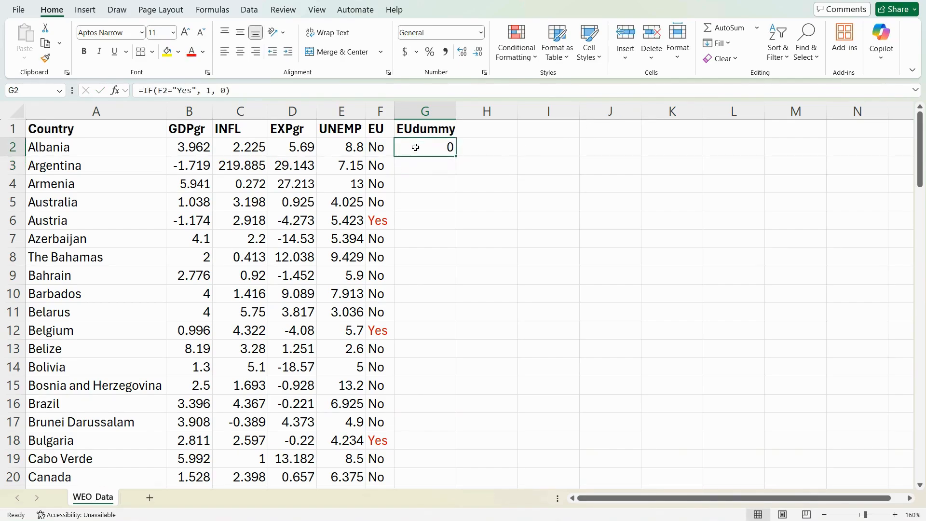
pyautogui.doubleClick(455, 156)
pyautogui.scroll(-20, 451, 245)
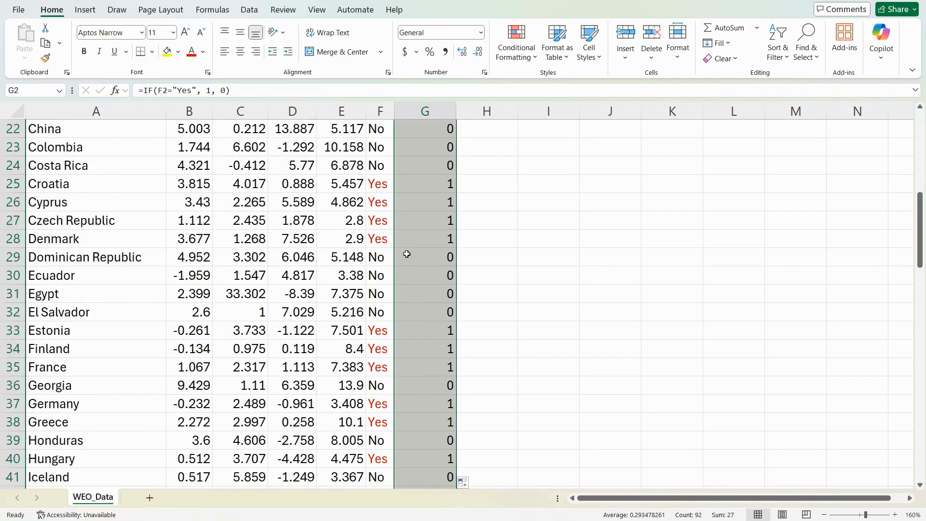
pyautogui.scroll(20, 407, 248)
pyautogui.scroll(-5, 446, 222)
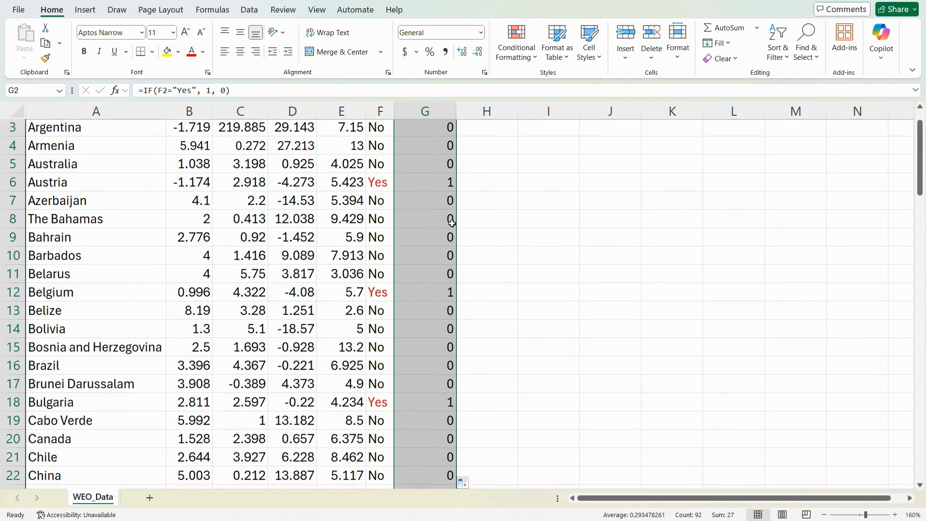
pyautogui.scroll(5, 425, 183)
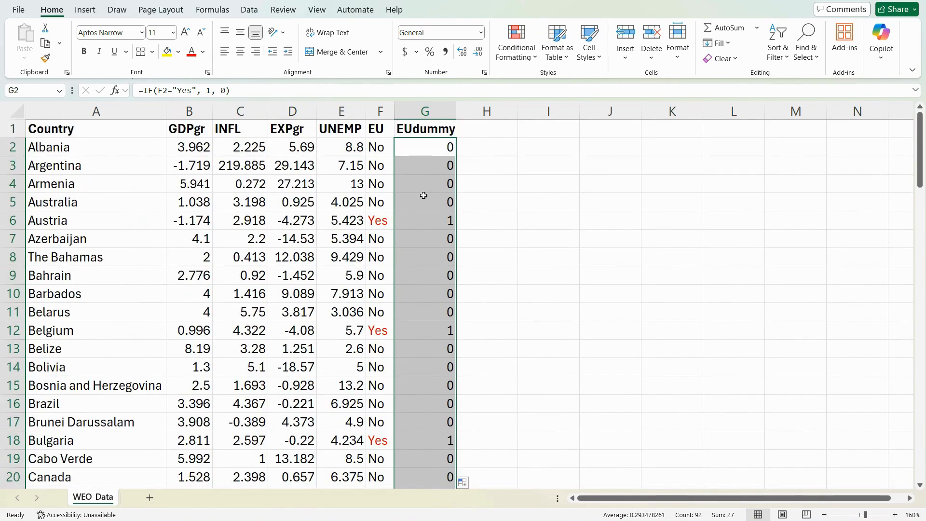
# - Turn on filters for the header row of the data
pyautogui.click(13, 129)
pyautogui.click(777, 53)
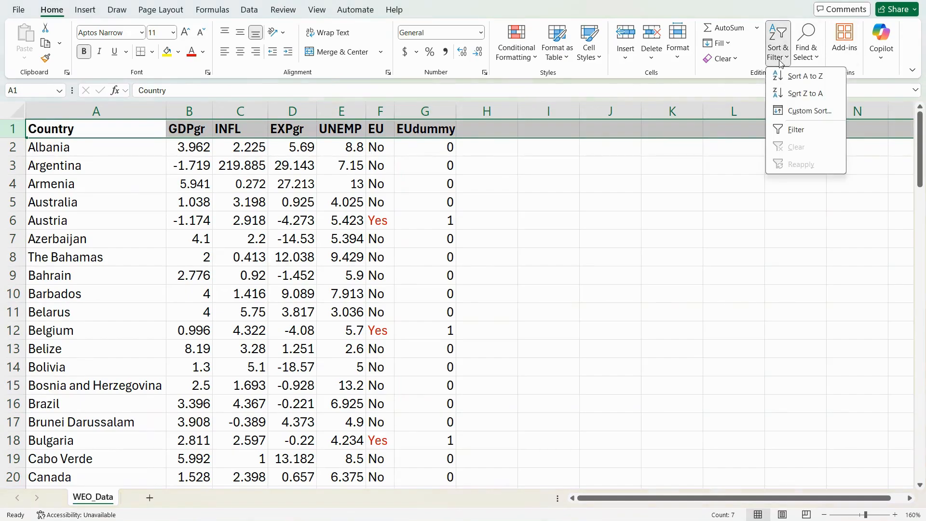
pyautogui.click(793, 129)
pyautogui.click(568, 195)
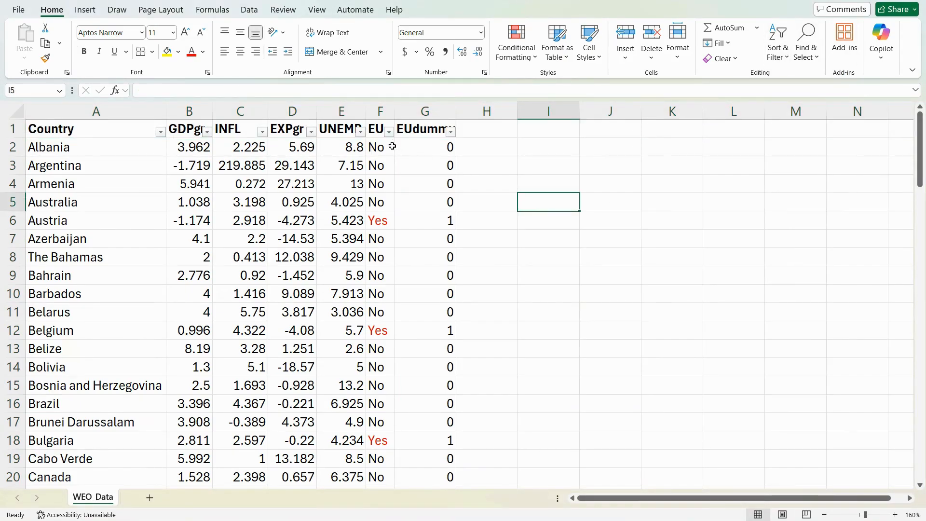
# - Filter the EU column to Yes only and review the EUdummy values of the remaining rows
pyautogui.click(389, 132)
pyautogui.click(284, 288)
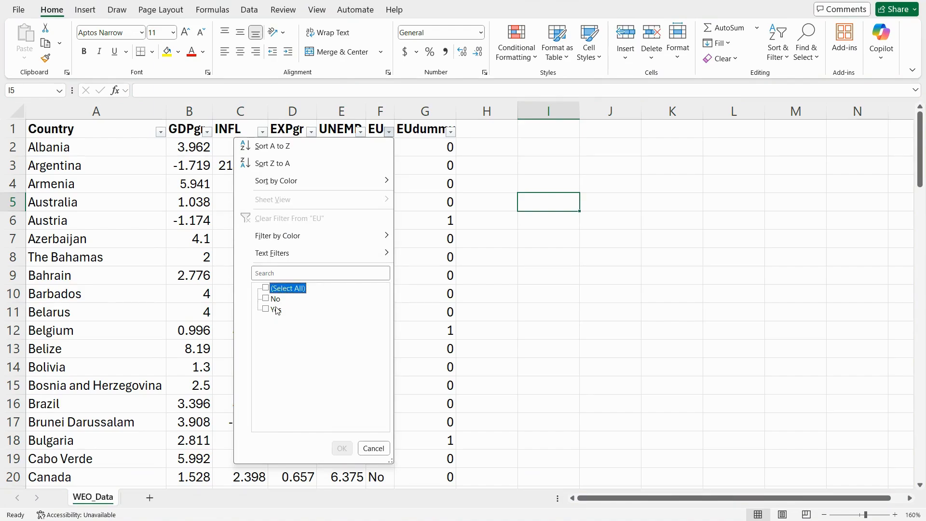
pyautogui.click(273, 309)
pyautogui.click(342, 448)
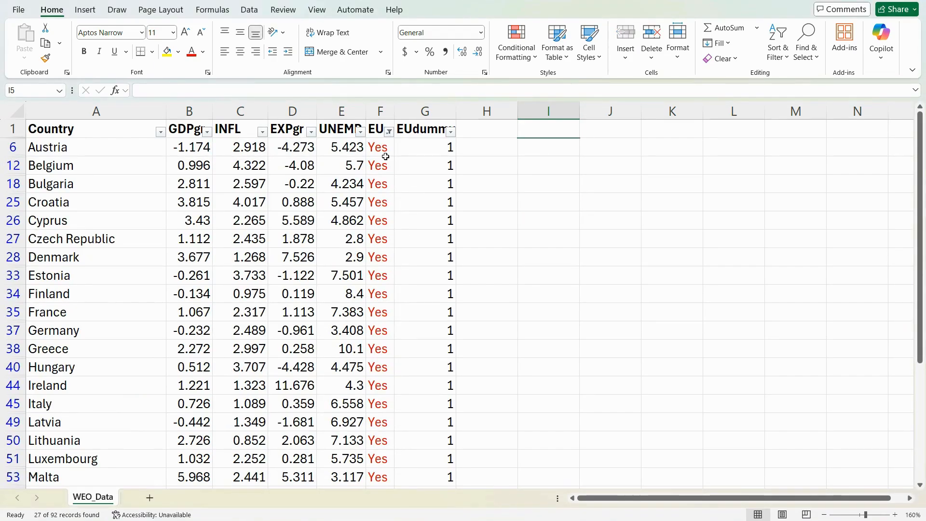
pyautogui.scroll(-1, 434, 184)
pyautogui.scroll(-7, 434, 184)
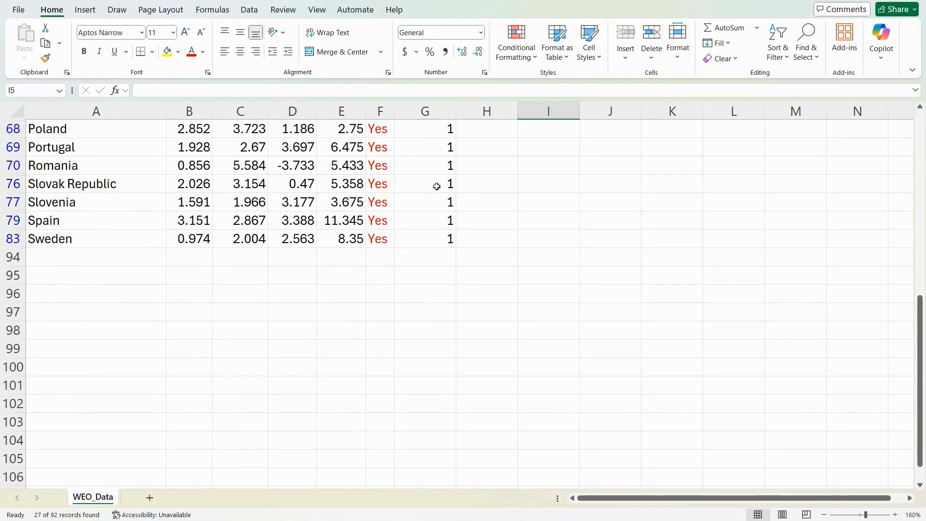
pyautogui.scroll(7, 427, 196)
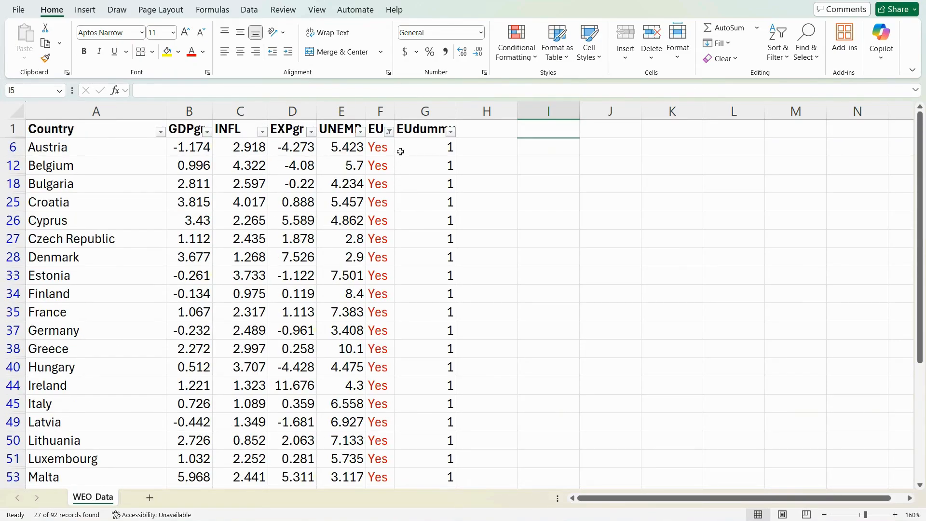
# - Filter the EU column to No only to check the EUdummy values, and remove the filters from the sheet
pyautogui.click(389, 131)
pyautogui.click(274, 308)
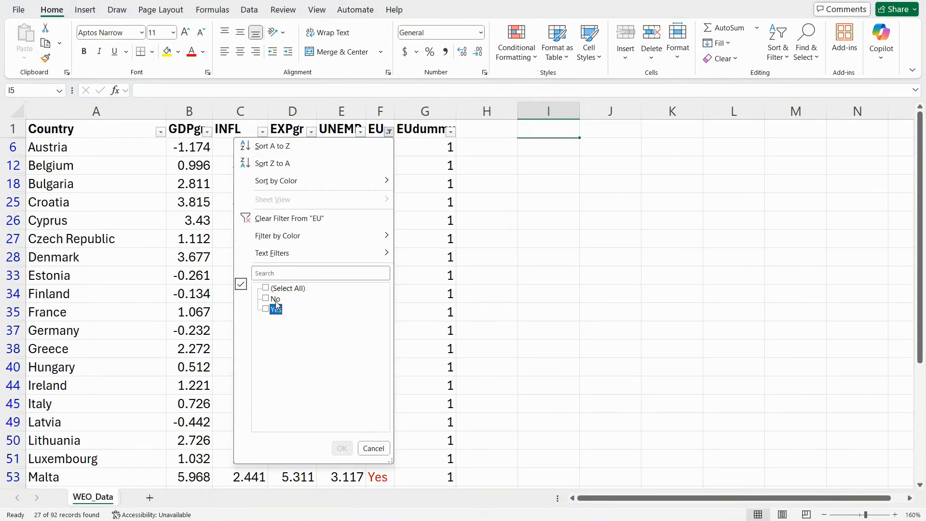
pyautogui.click(266, 298)
pyautogui.click(342, 447)
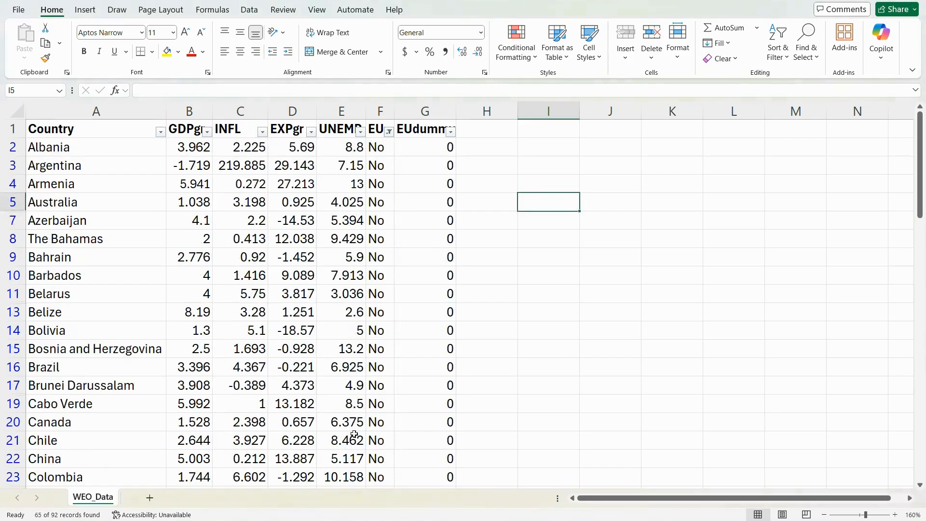
pyautogui.hotkey('ctrl', 'shift', 'l')
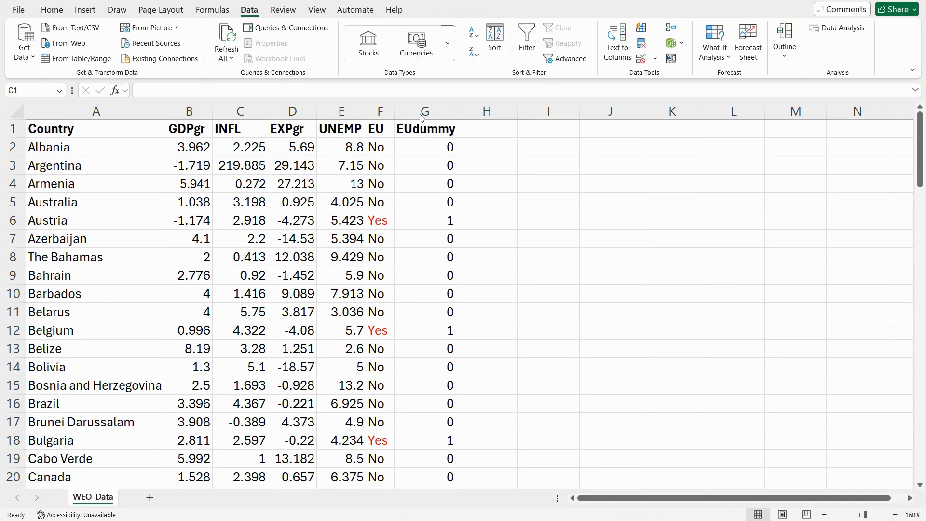
# - Move the EUdummy column in front of the EU column so it directly follows UNEMP
pyautogui.click(421, 112)
pyautogui.rightClick(424, 112)
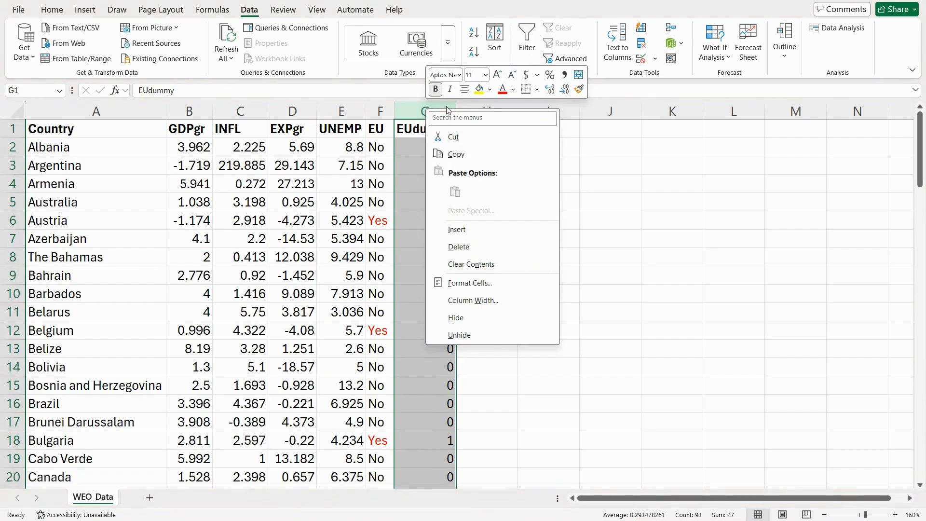
pyautogui.click(448, 146)
pyautogui.click(379, 112)
pyautogui.rightClick(380, 112)
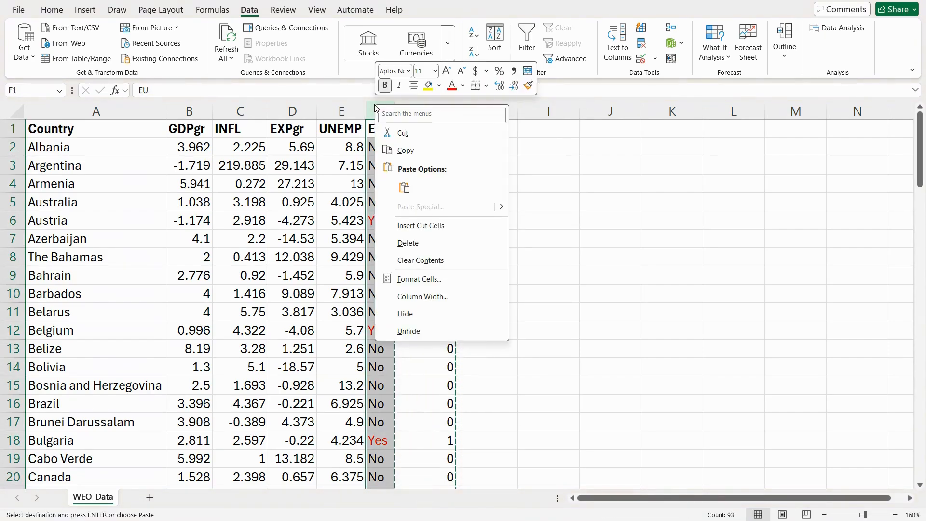
pyautogui.click(425, 231)
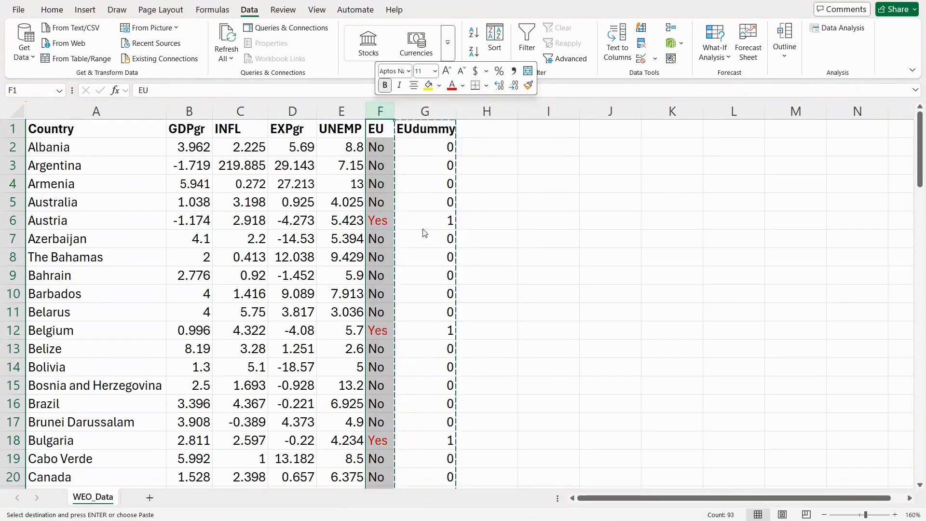
pyautogui.click(505, 201)
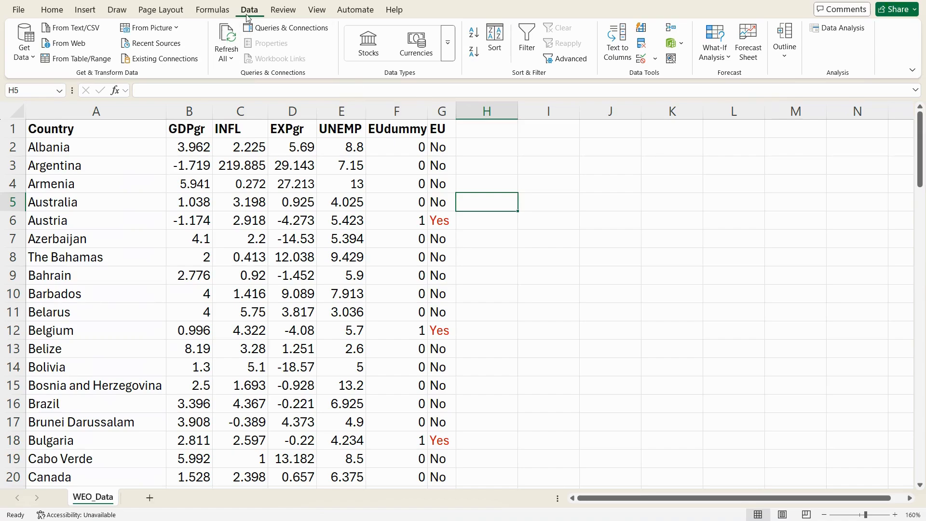
# - Start a Regression from the data analysis tools and set the Input Y Range to the GDPgr data, $B$1:$B$93
pyautogui.click(839, 30)
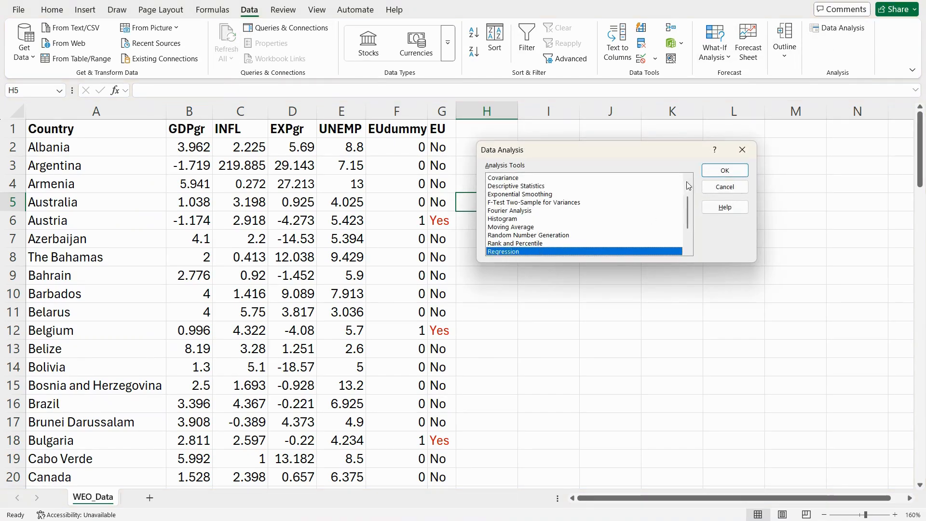
pyautogui.click(731, 171)
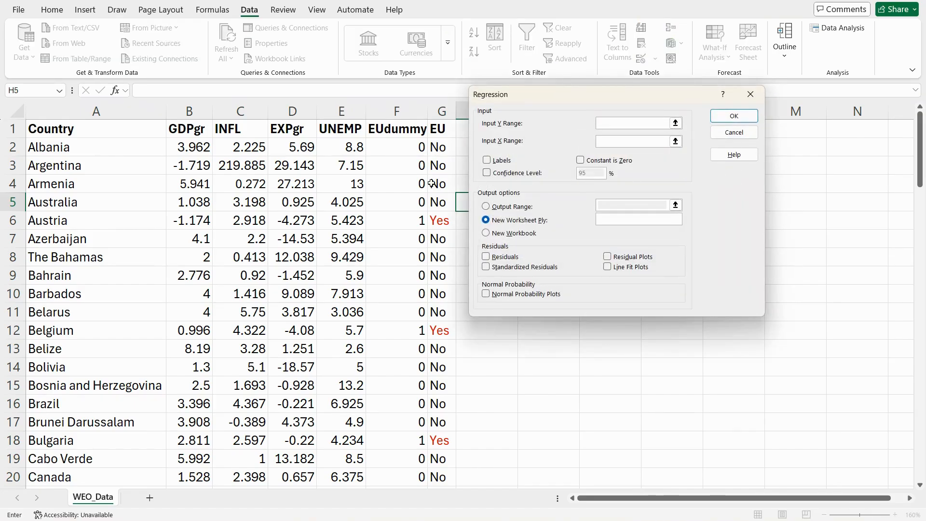
pyautogui.click(189, 129)
pyautogui.scroll(-20, 188, 352)
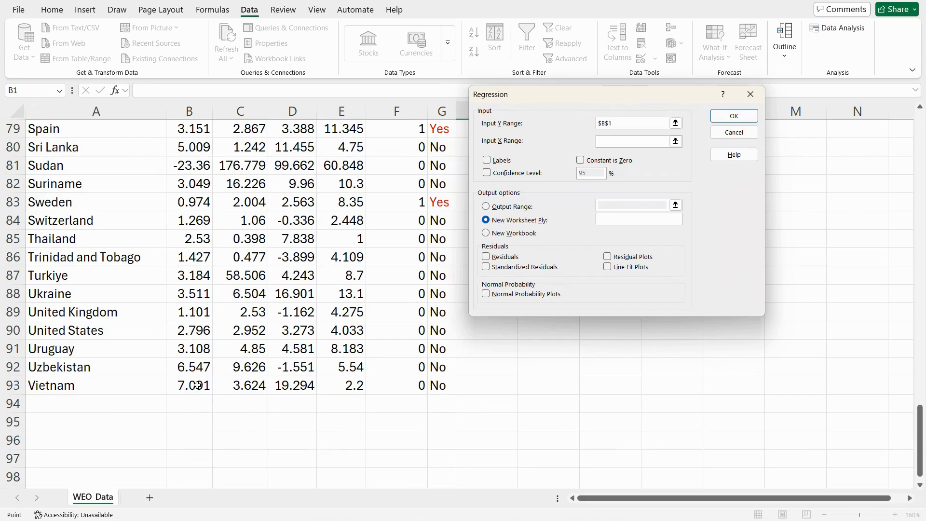
pyautogui.keyDown('shift'); pyautogui.click(196, 385); pyautogui.keyUp('shift')
# - Set the regression's Input X Range to $C$1:$F$93, covering INFL, EXPgr, UNEMP and EUdummy
pyautogui.click(675, 141)
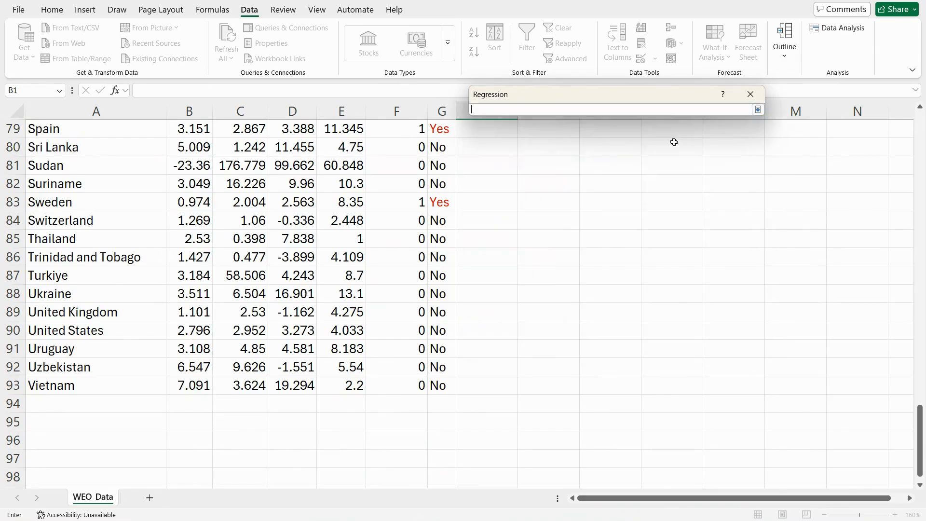
pyautogui.scroll(20, 202, 240)
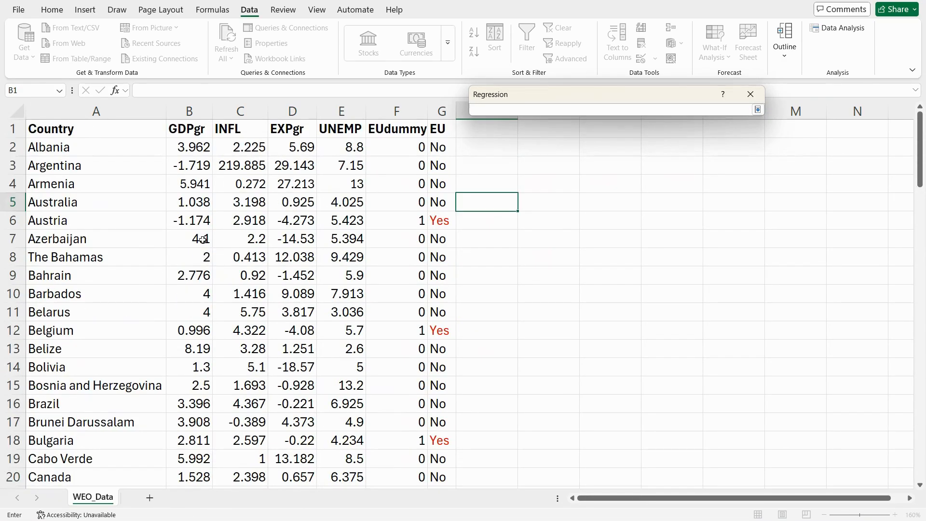
pyautogui.click(230, 127)
pyautogui.scroll(-14, 378, 229)
pyautogui.scroll(-14, 381, 231)
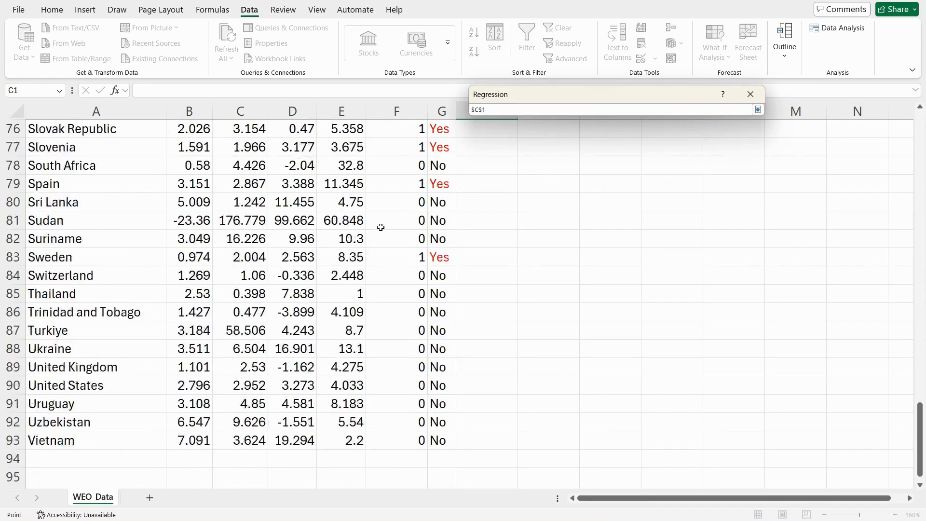
pyautogui.keyDown('shift'); pyautogui.click(411, 275); pyautogui.keyUp('shift')
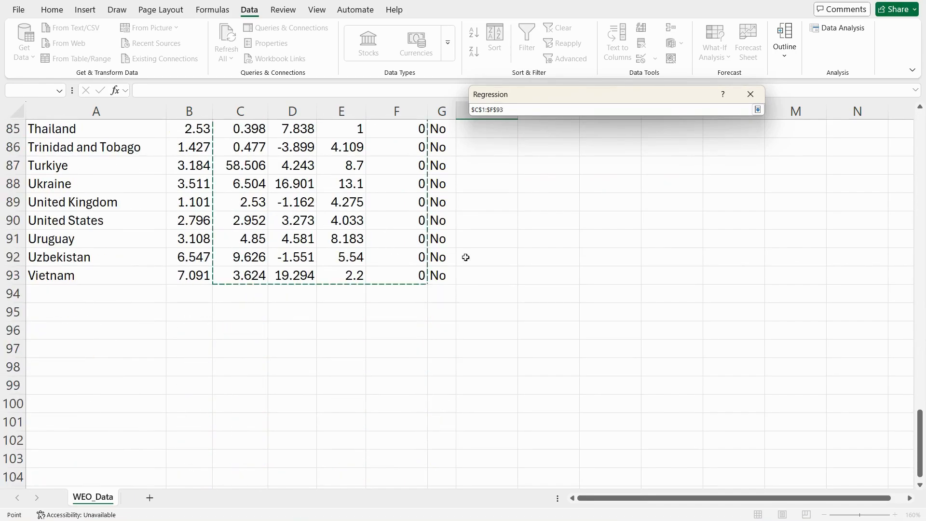
pyautogui.click(758, 110)
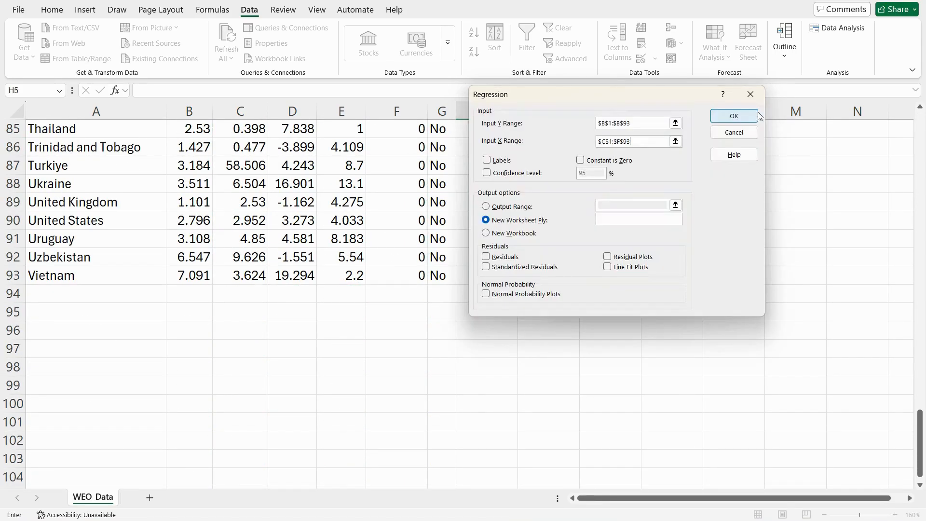
# - Enable Labels, run the regression with output to a new worksheet, and return to the WEO_Data sheet
pyautogui.click(486, 161)
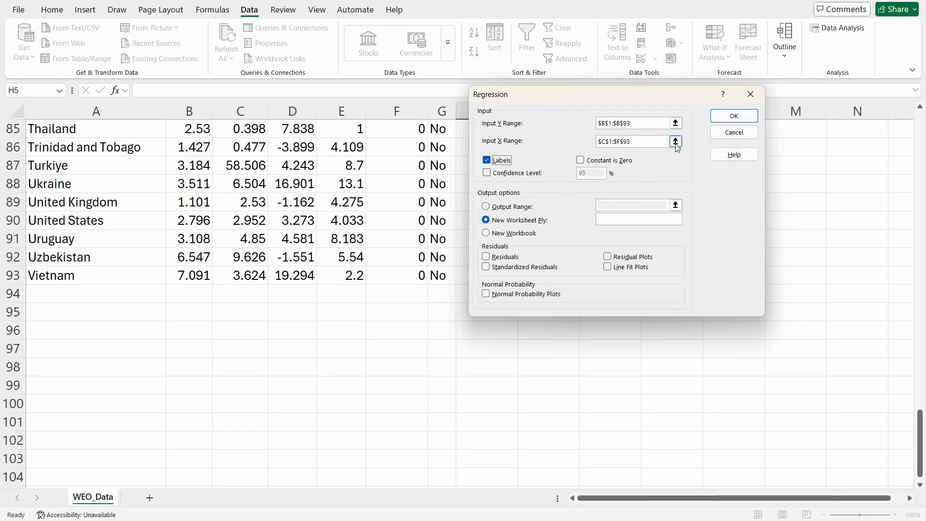
pyautogui.click(725, 120)
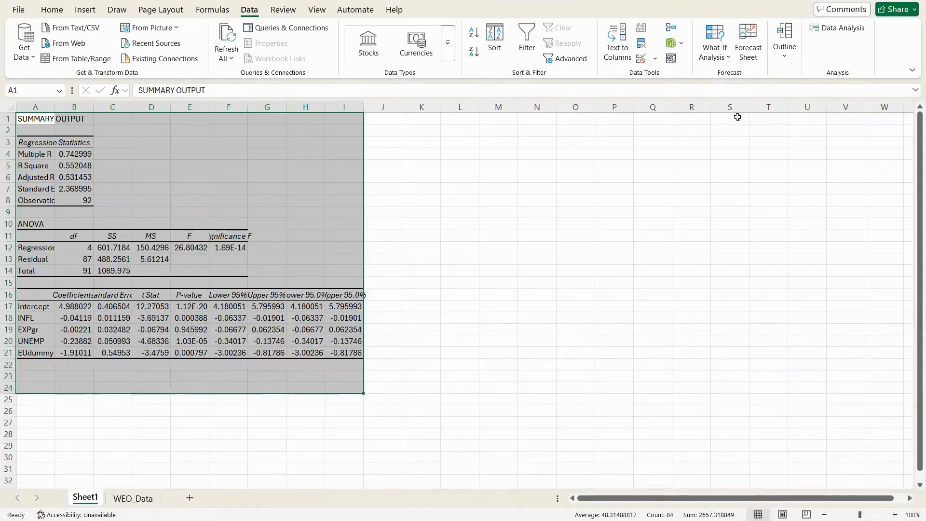
pyautogui.click(155, 427)
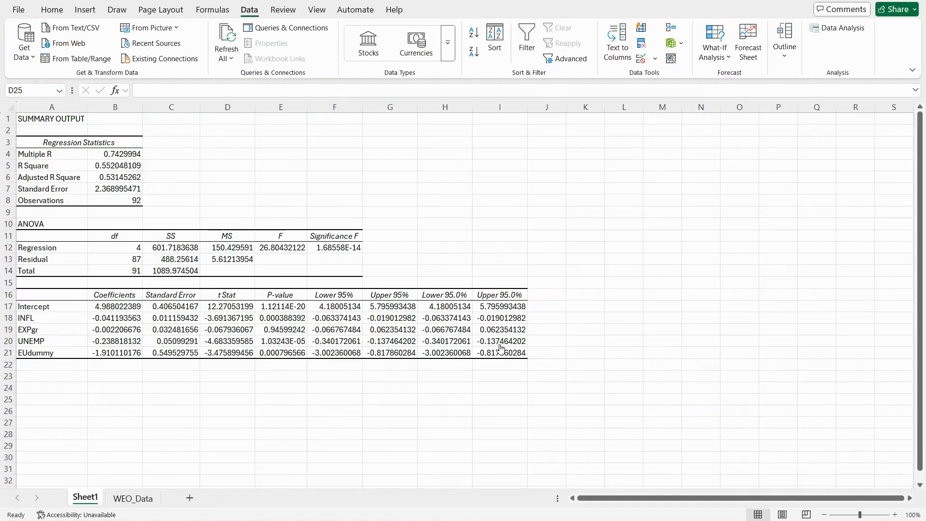
pyautogui.hotkey('ctrl', 'pagedown')
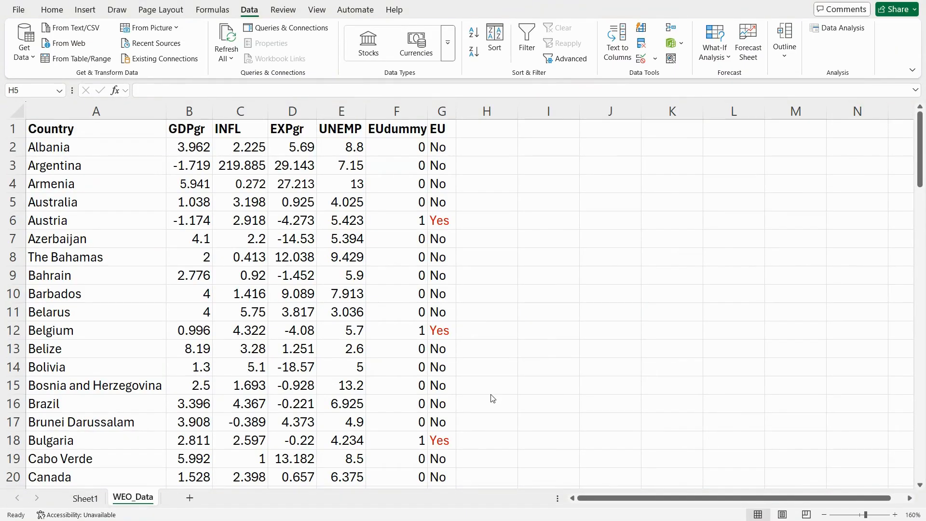